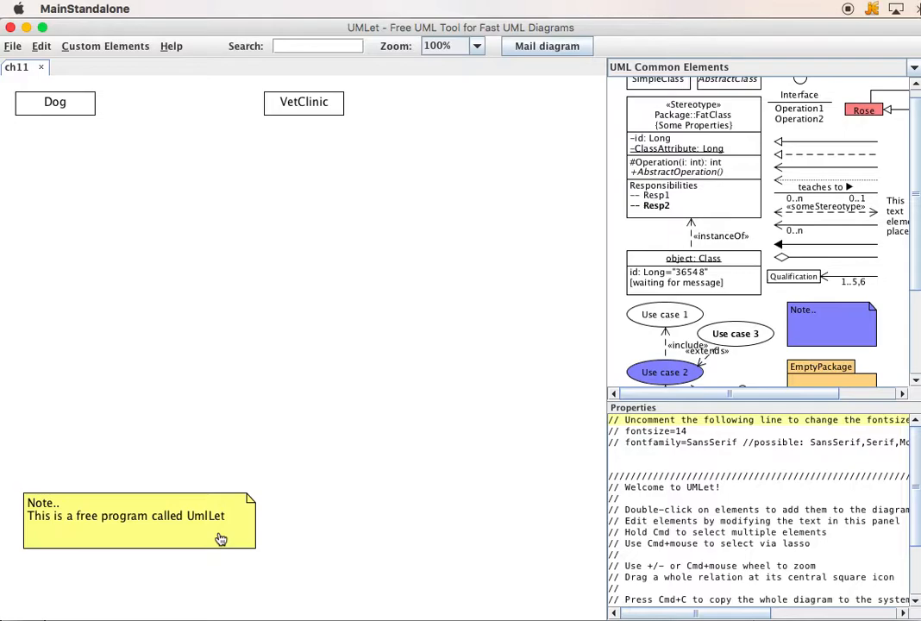
- Switch to Acrobat and review the lab instructions in Ch11LabDogsDogsDogs.pdf, from the program overview through the required Dog properties, getters and setters
key(super+Tab)
key(super+Tab)
key(super+Tab)
key(super+Tab)
key(super+Tab)
key(super+Tab)
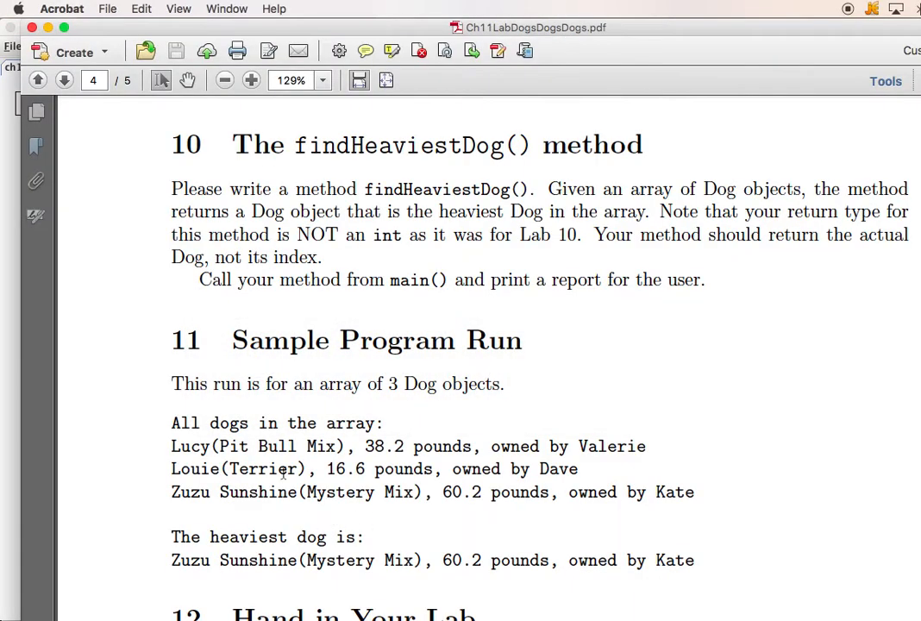
scroll(302, 245, up, 20)
scroll(354, 246, up, 15)
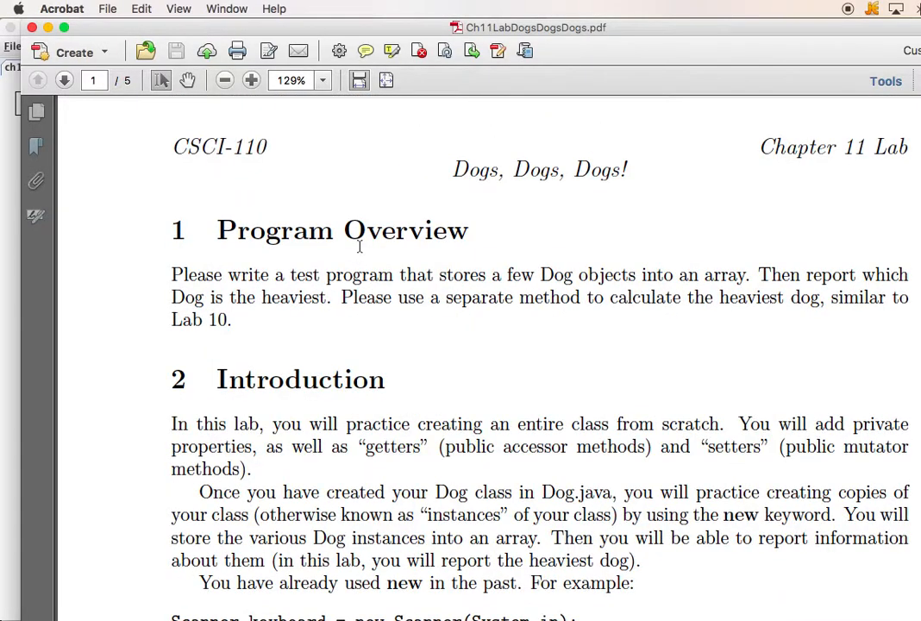
scroll(360, 247, down, 6)
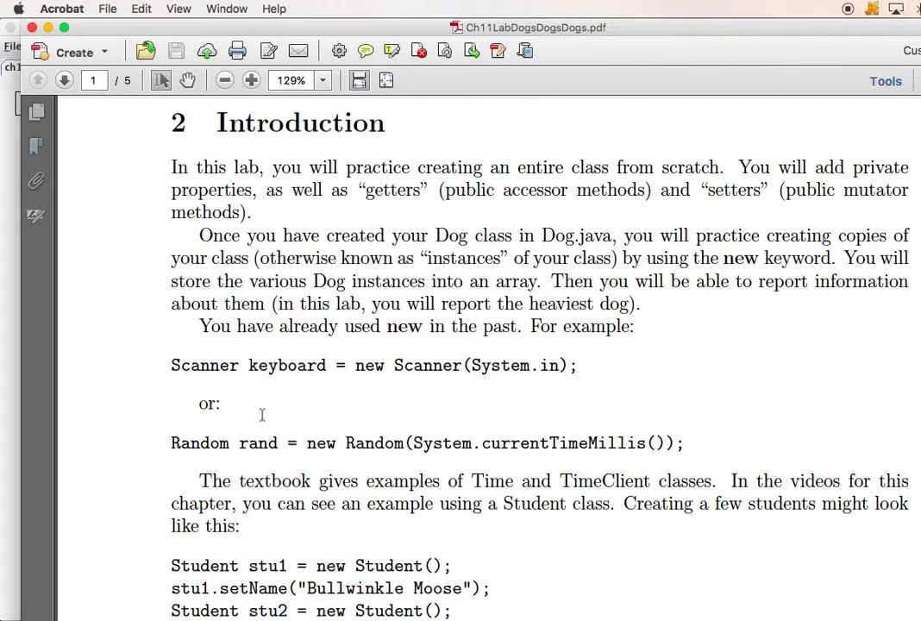
scroll(289, 442, down, 2)
scroll(289, 442, down, 15)
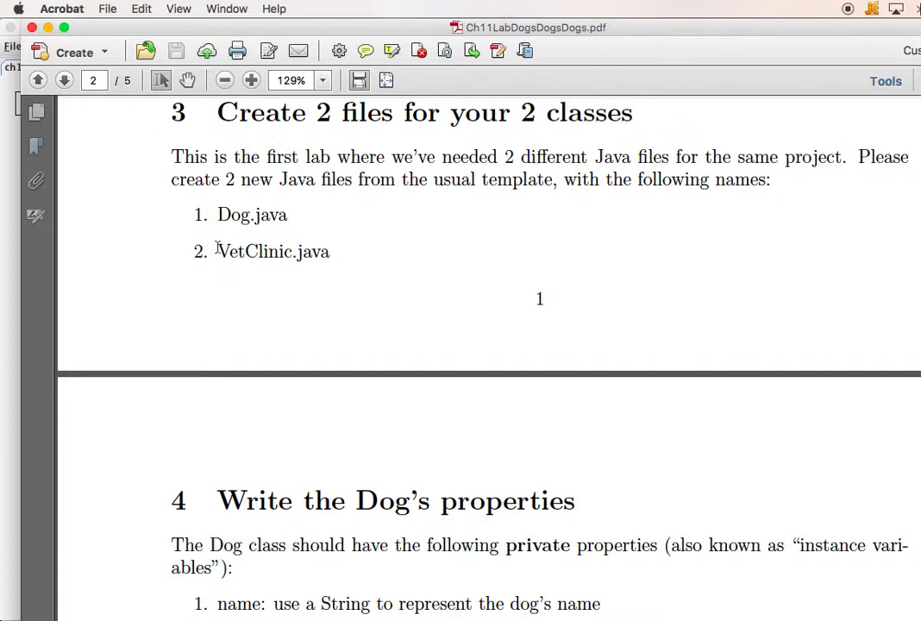
scroll(361, 485, down, 7)
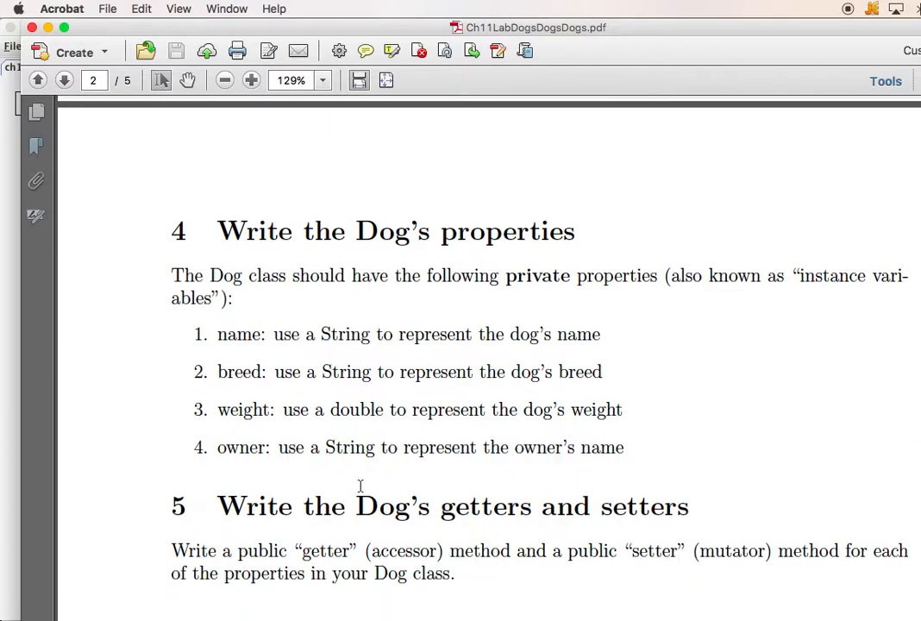
scroll(361, 486, down, 2)
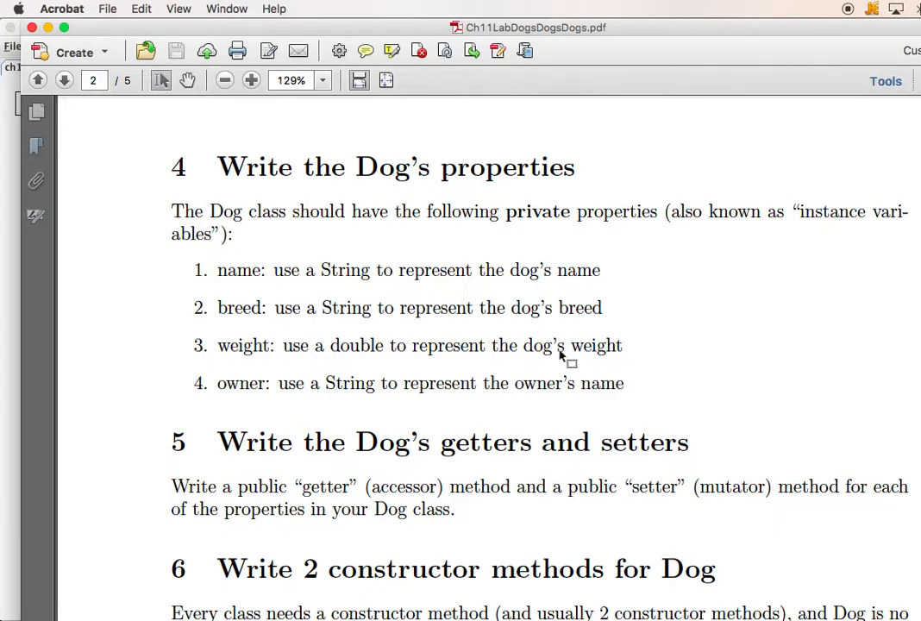
- Switch back to UMLet and add the attributes "name: String" and "breed: String" to the Dog class
key(super+Tab)
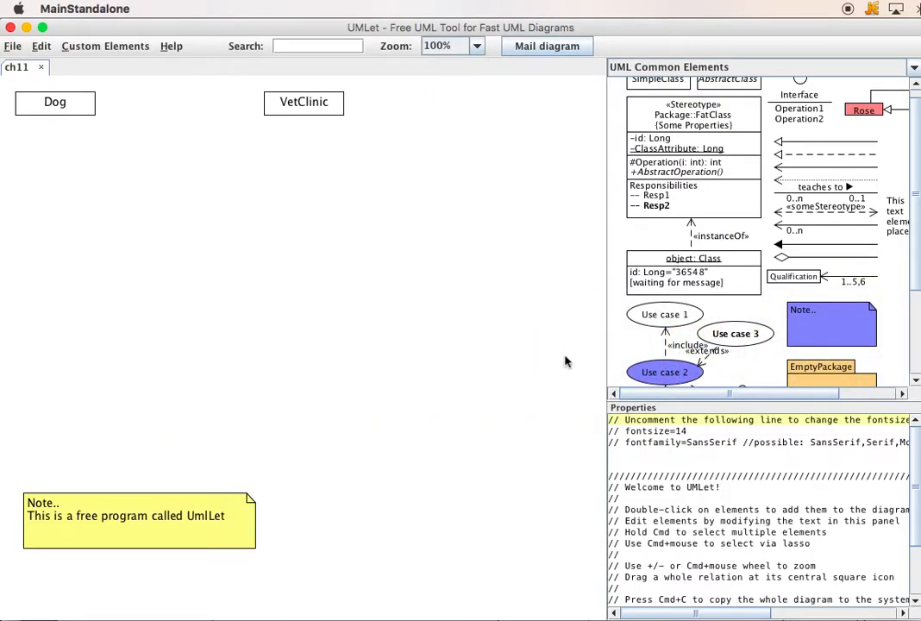
click(53, 101)
click(663, 425)
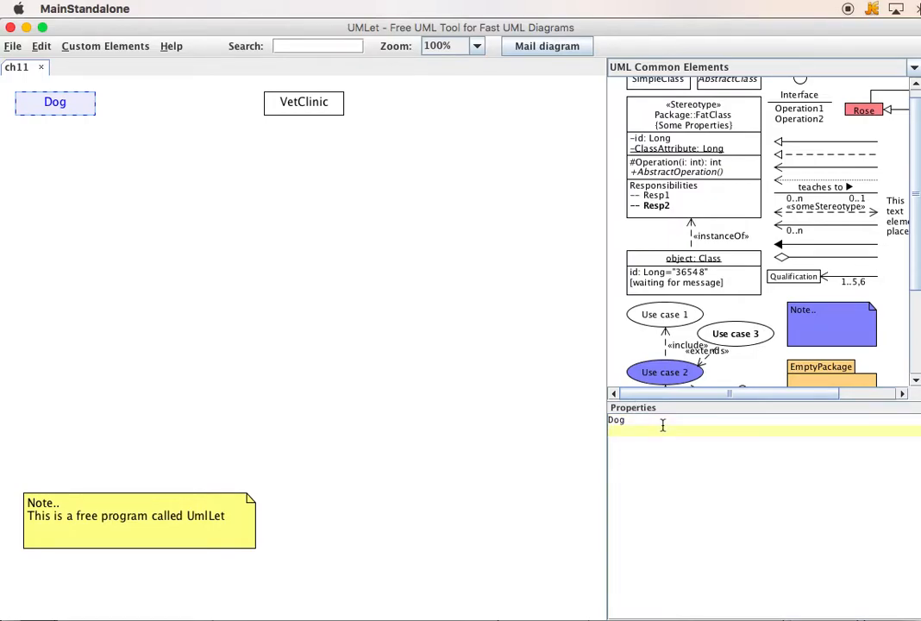
text(name: String)
key(Return)
text(breed: String)
key(Return)
- Add the attributes "weight: double" and "ownerName: String" to the Dog class, followed by a "---" line
text(weight: double)
key(Return)
text(ownerName: String)
key(Return)
text(---)
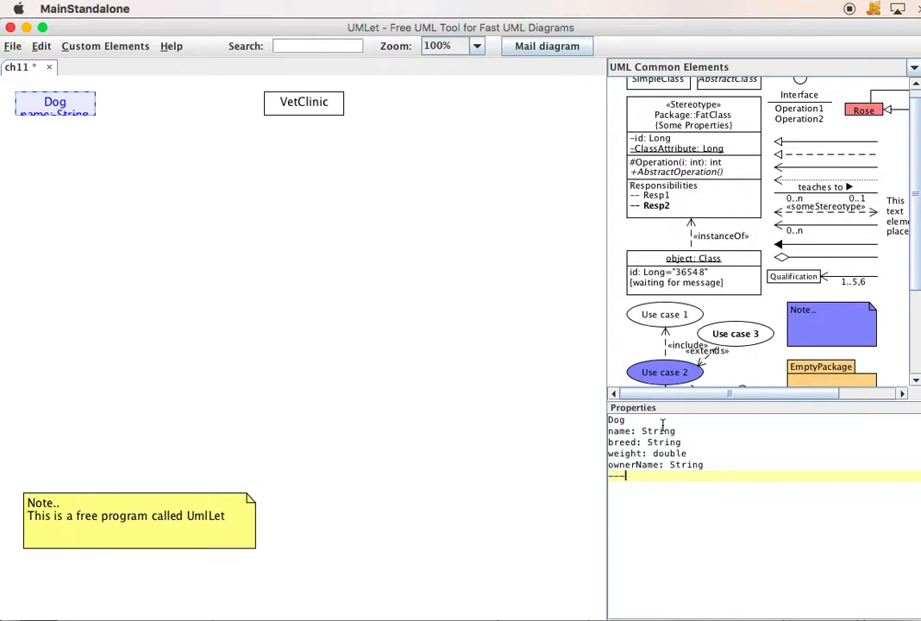
- Enlarge the Dog class box to fit its attributes and shorten the line beneath them to the separator "--"
click(52, 112)
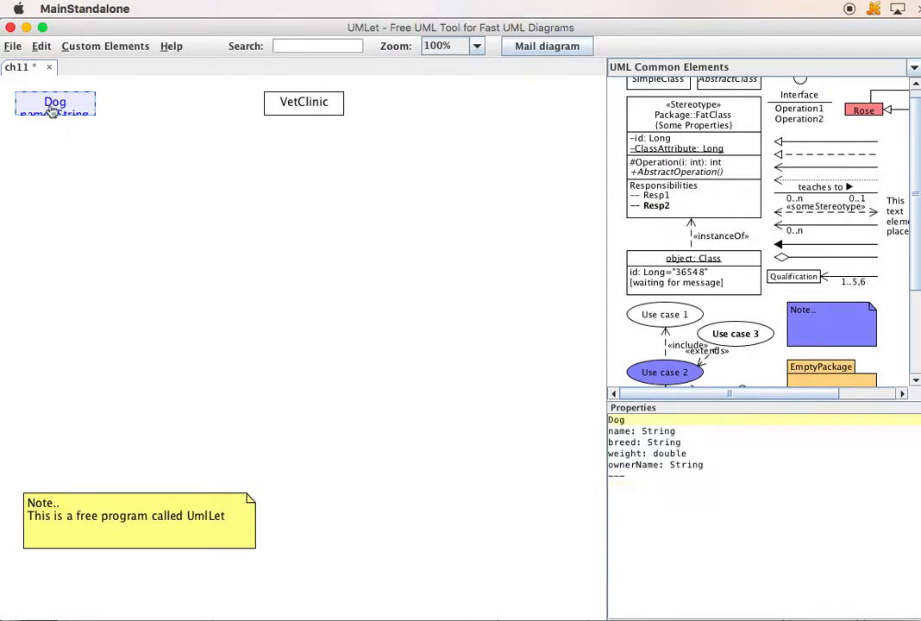
drag(95, 114, 242, 262)
click(646, 477)
key(BackSpace)
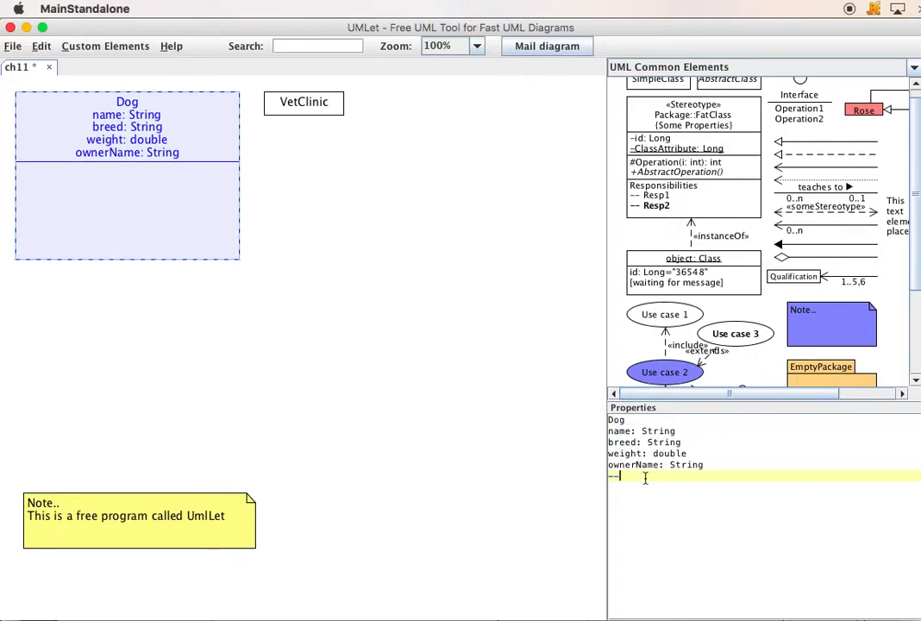
key(Return)
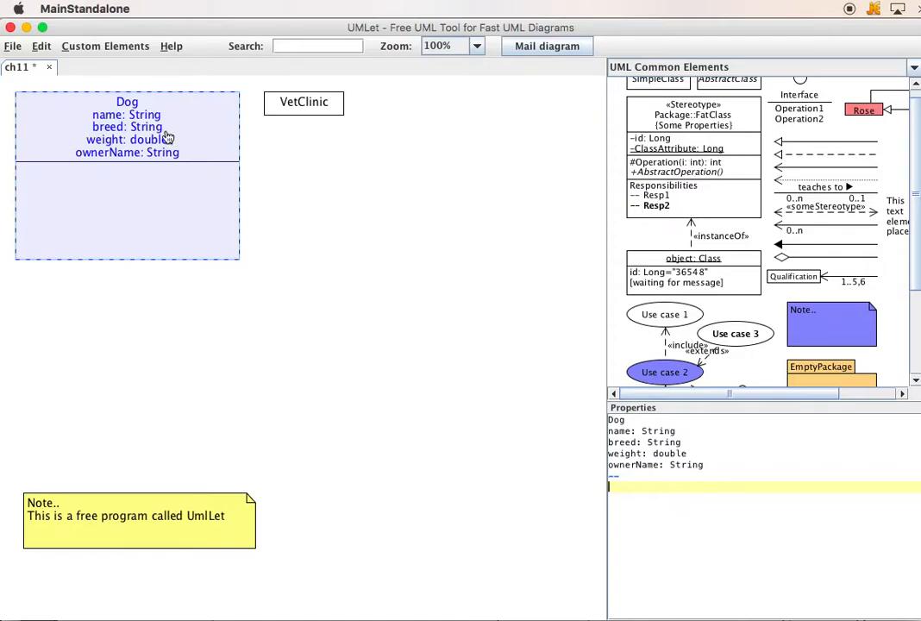
- Insert a "--" separator line between the Dog class name and its attributes
click(644, 421)
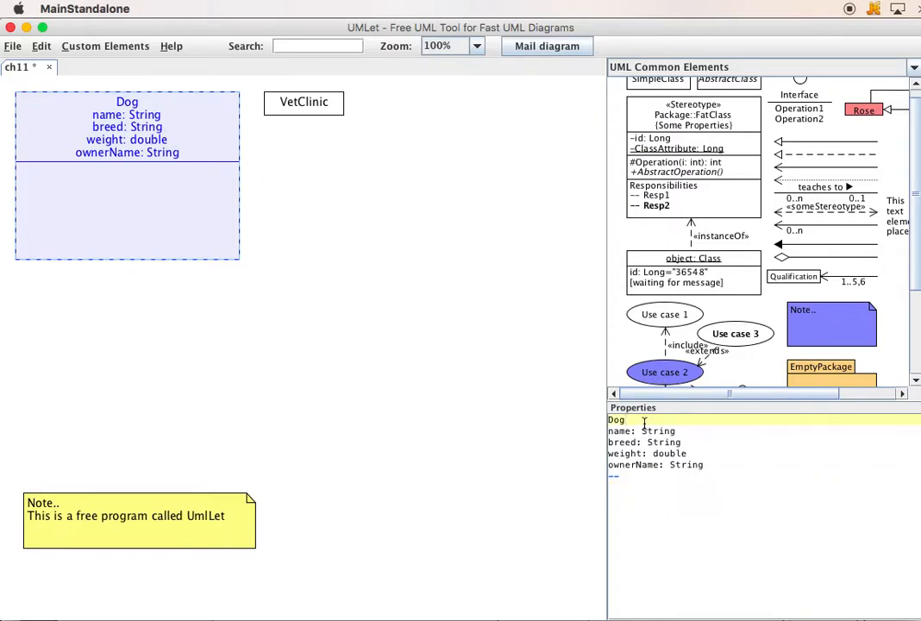
key(Return)
text(--)
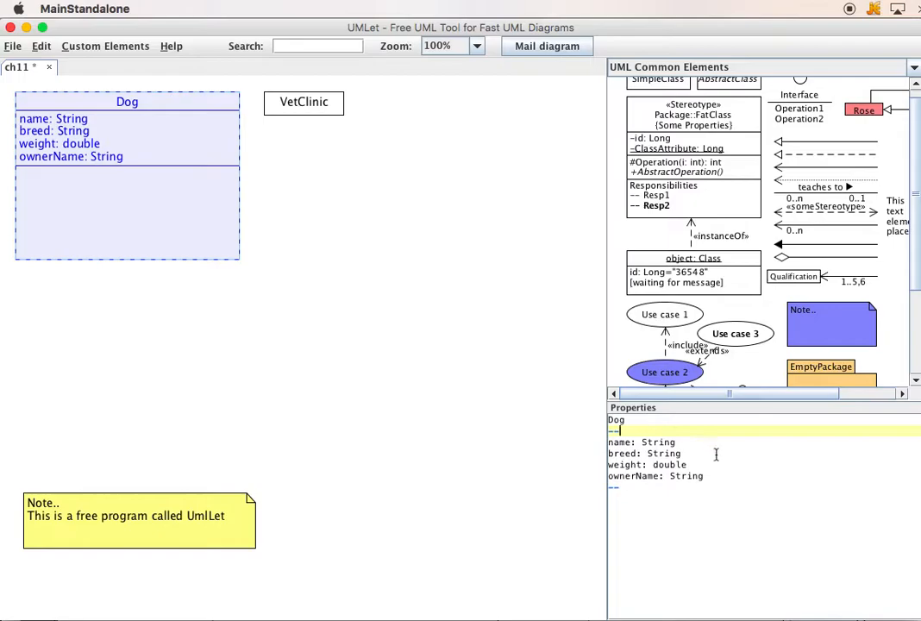
- Add the no-argument constructor "Dog()" beneath the separator that follows the Dog attributes
click(627, 487)
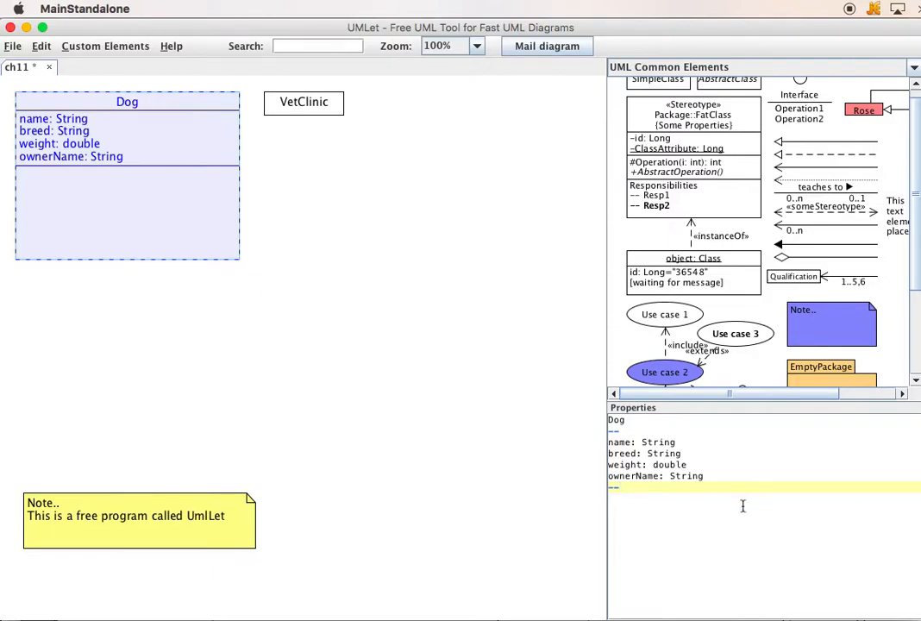
key(Return)
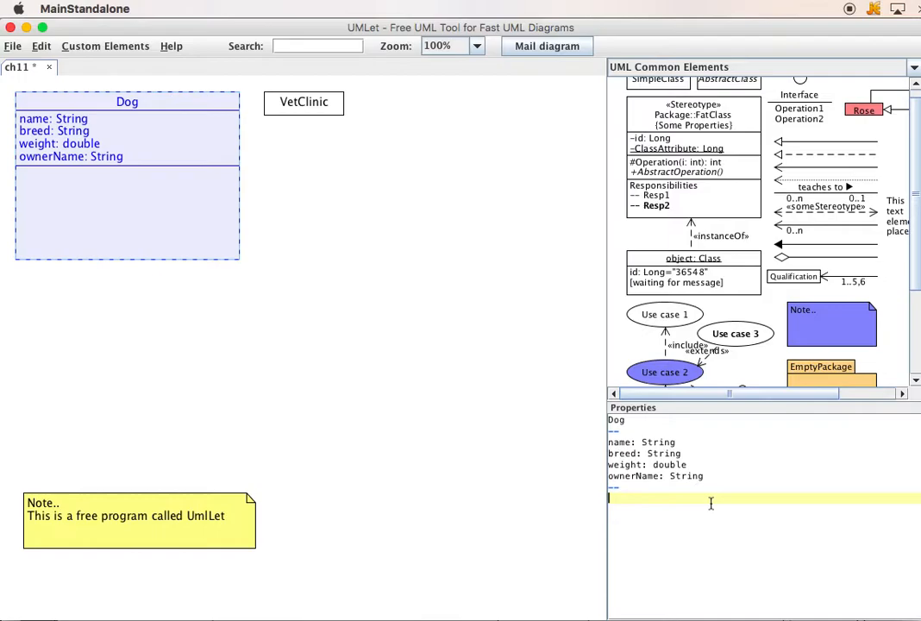
text(Dog())
key(Return)
- Add the constructor "Dog(name: String, breed:String, weight: double, ownerName: String)" below the no-argument constructor
text(Dog)
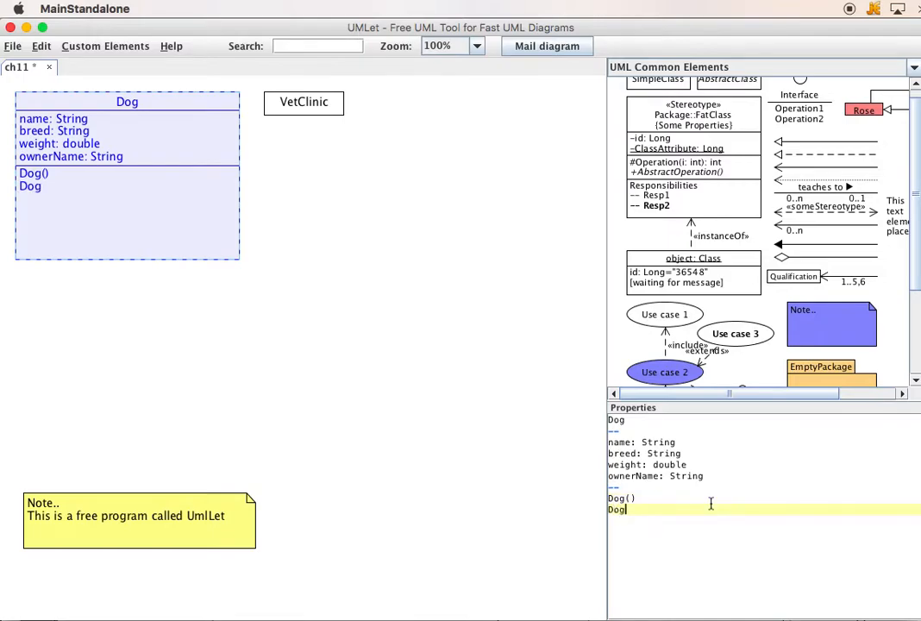
text((name: String, breed:String)
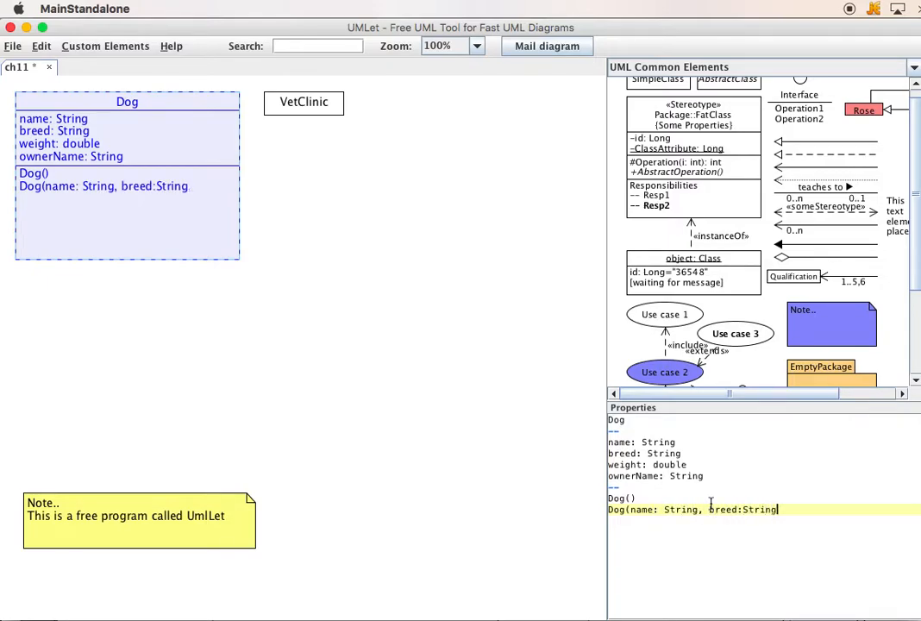
text(, weight: double, ownerN)
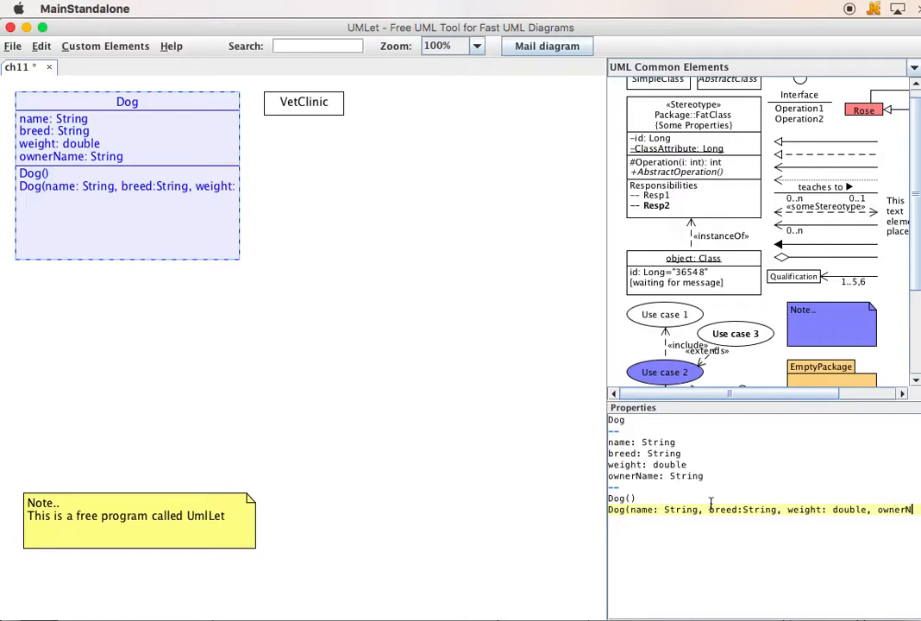
text(ame: String))
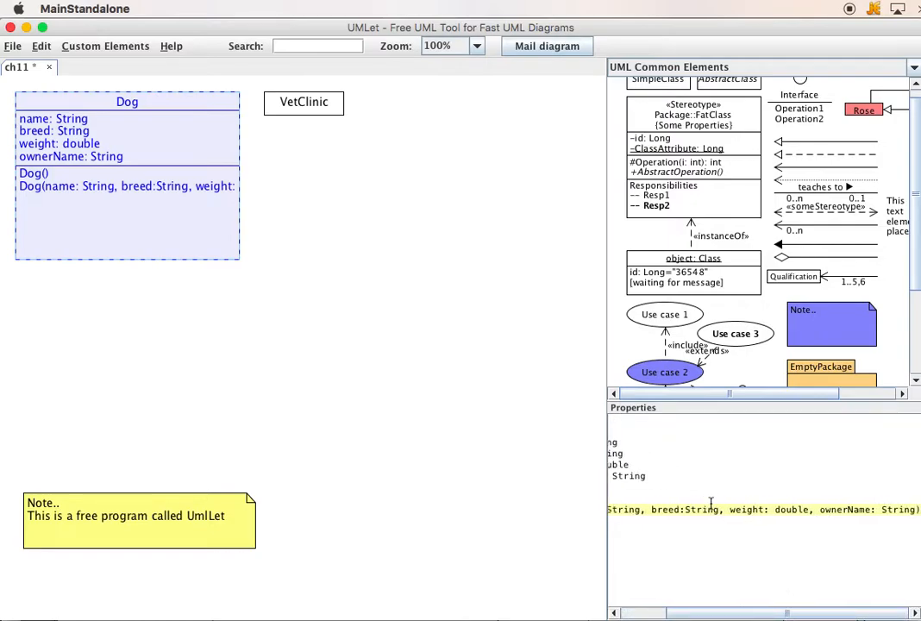
key(Return)
- Move the VetClinic class down out of the way and widen the Dog box to fit the full constructor
drag(283, 105, 380, 386)
click(181, 129)
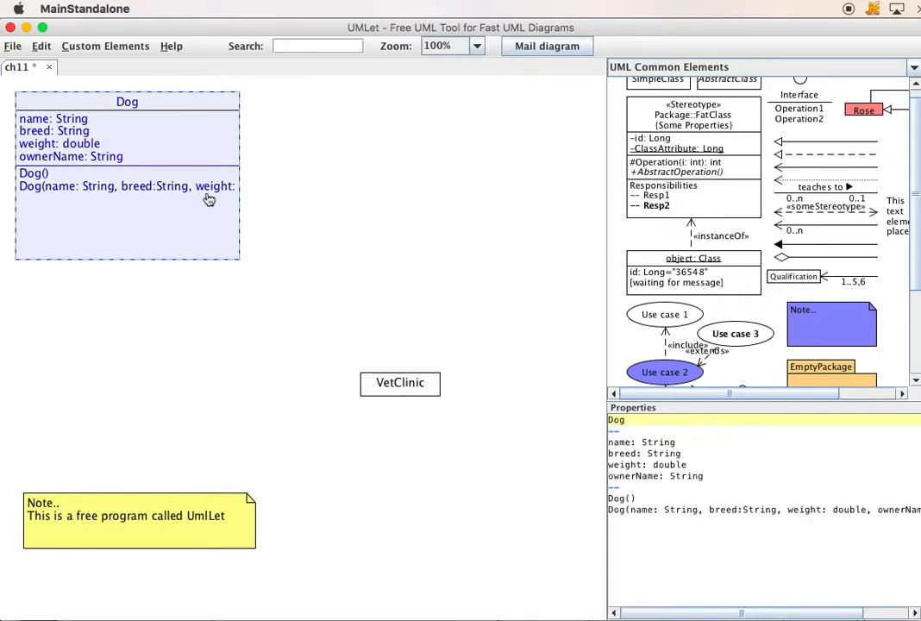
drag(239, 177, 403, 206)
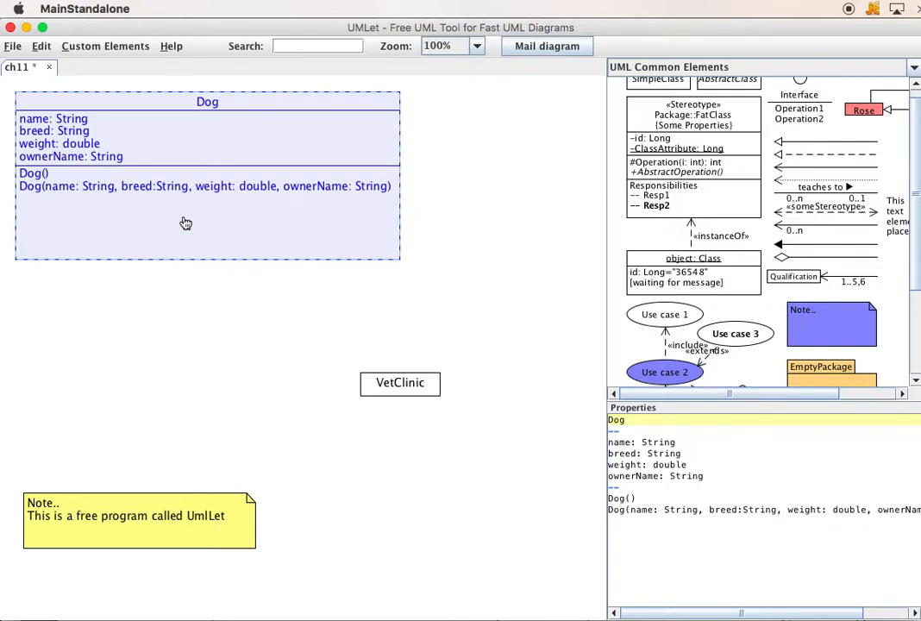
- Add the getters "getName() : String" and "getBreed() : String" directly below the Dog constructors
click(723, 532)
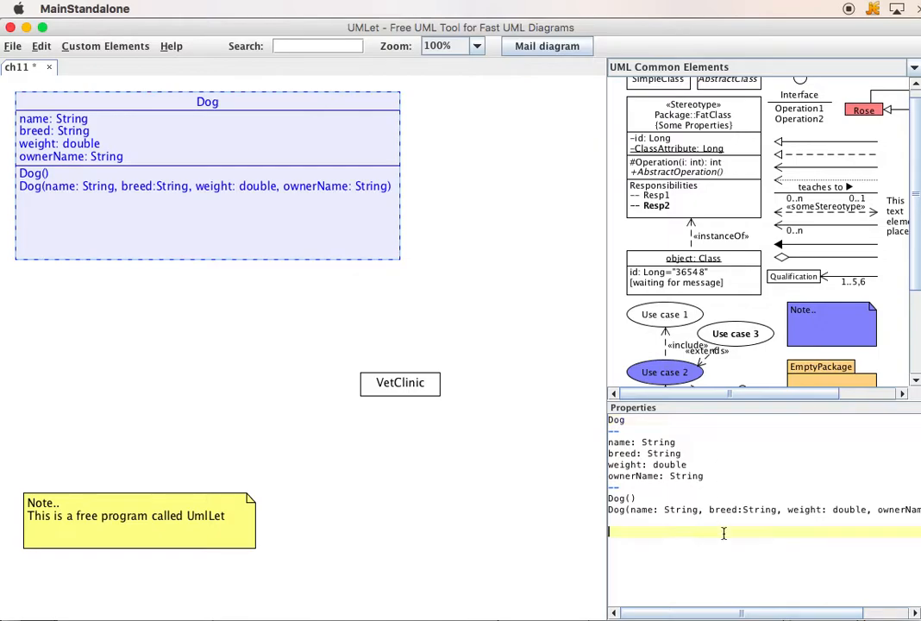
key(BackSpace)
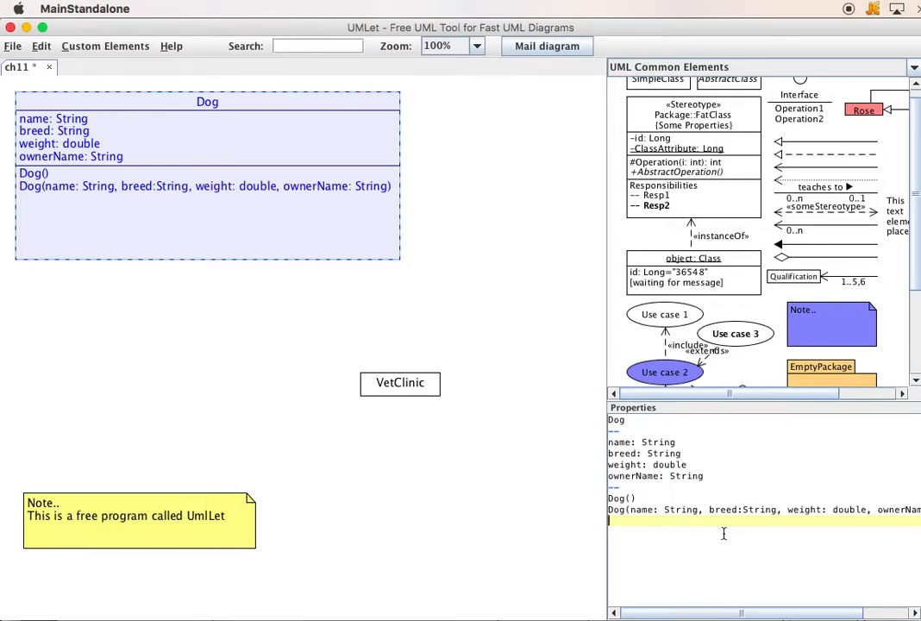
text(getName() : String)
key(Return)
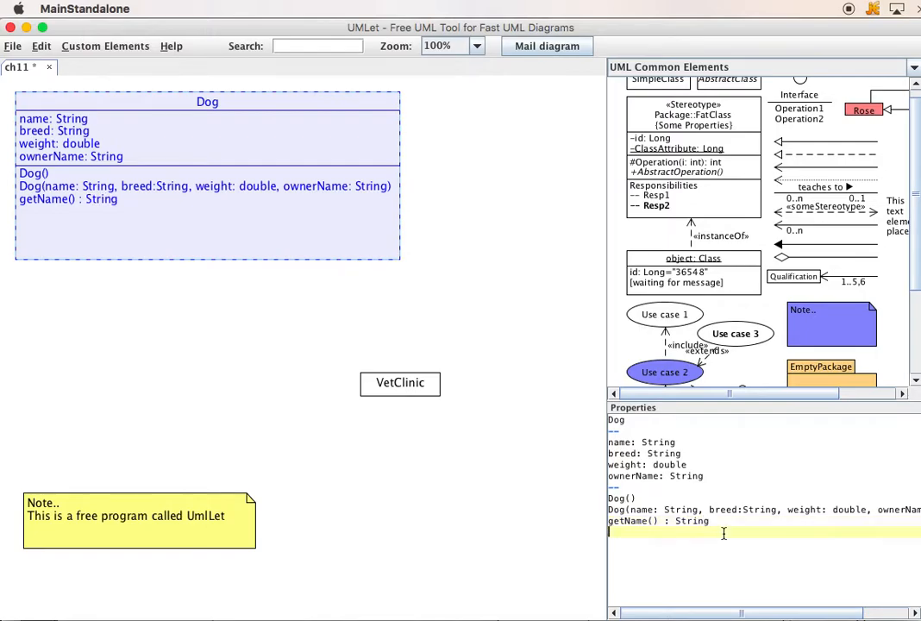
text(getBreed)
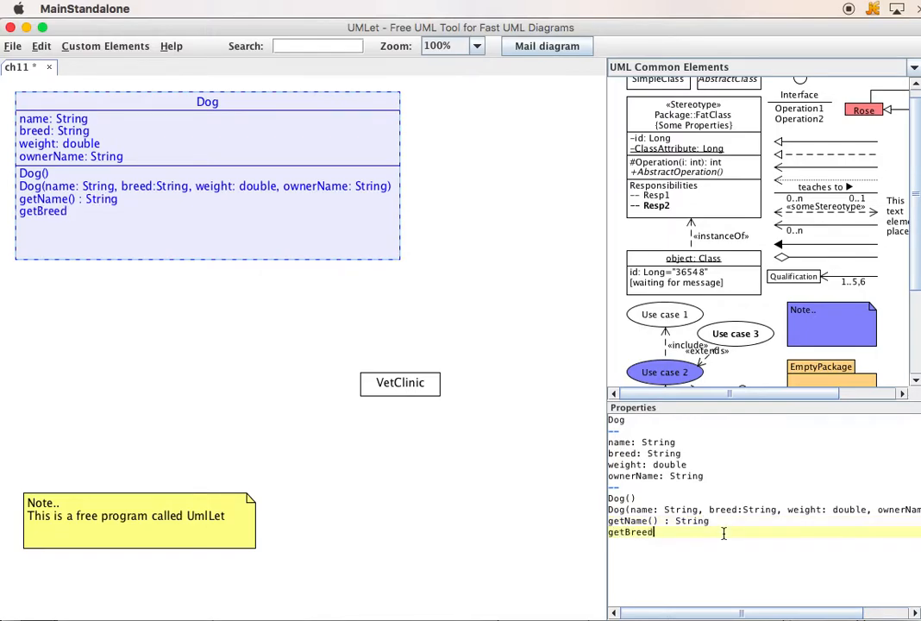
text(() : String)
key(Return)
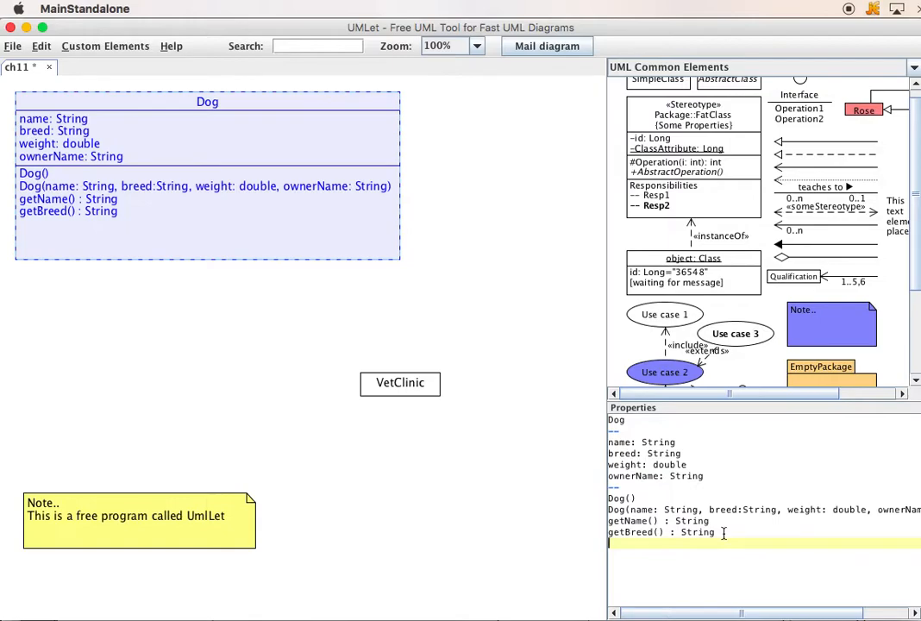
- Add the setters "setName(name: String) : void" and "setBreed(breed: String) : void" below the Dog getters
text(setName)
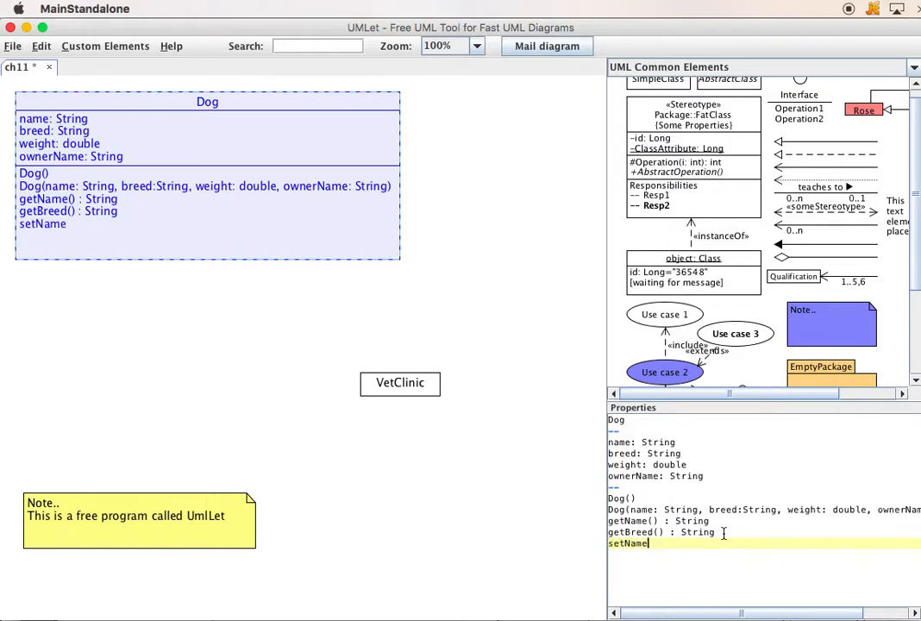
text((name: String)
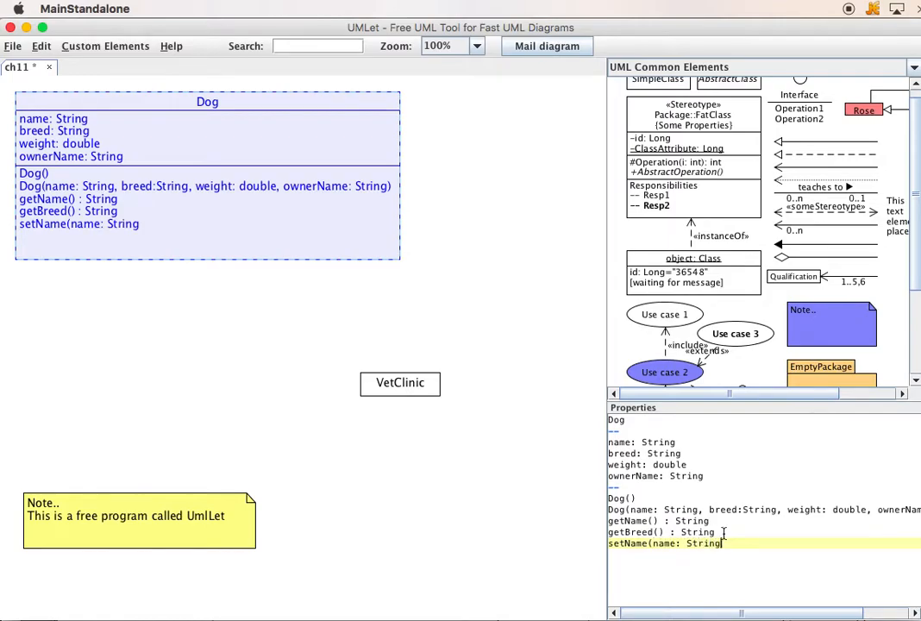
text() : void)
key(Return)
text(setB)
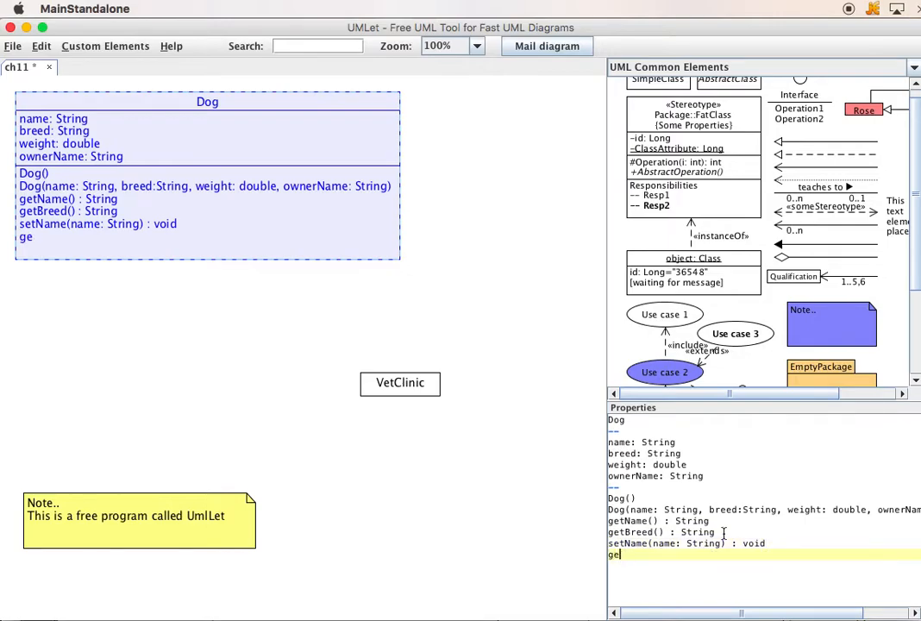
text(reed)
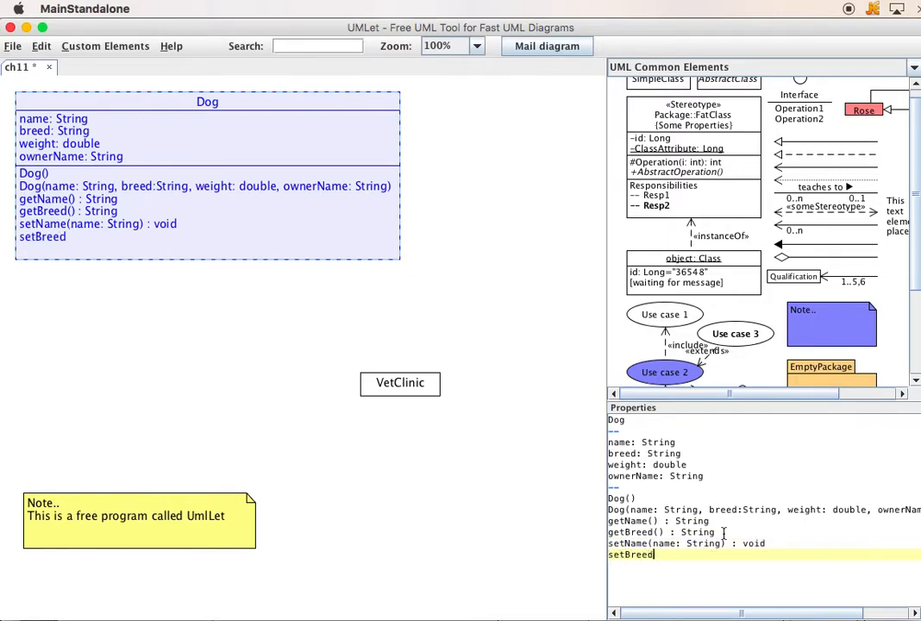
text((breed: String) : void)
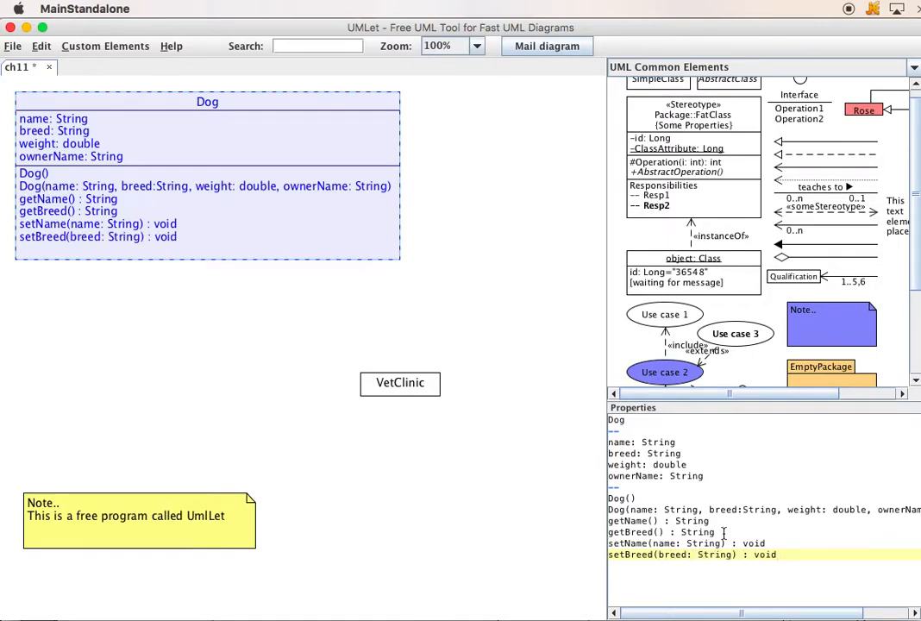
key(Return)
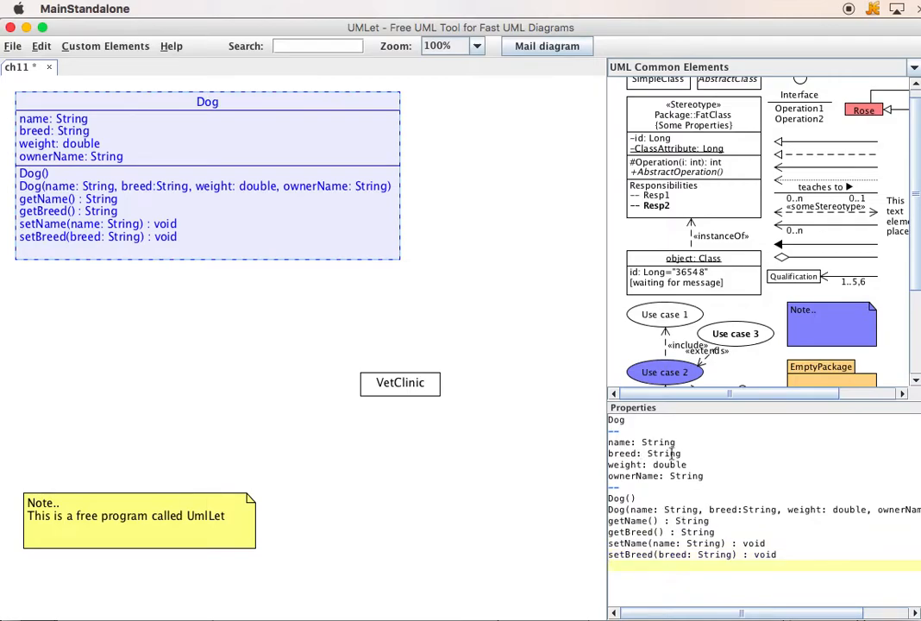
- Mark the Dog attributes name, breed, weight and ownerName as private with a "- " prefix
click(610, 442)
text(-)
key(Down)
text(-)
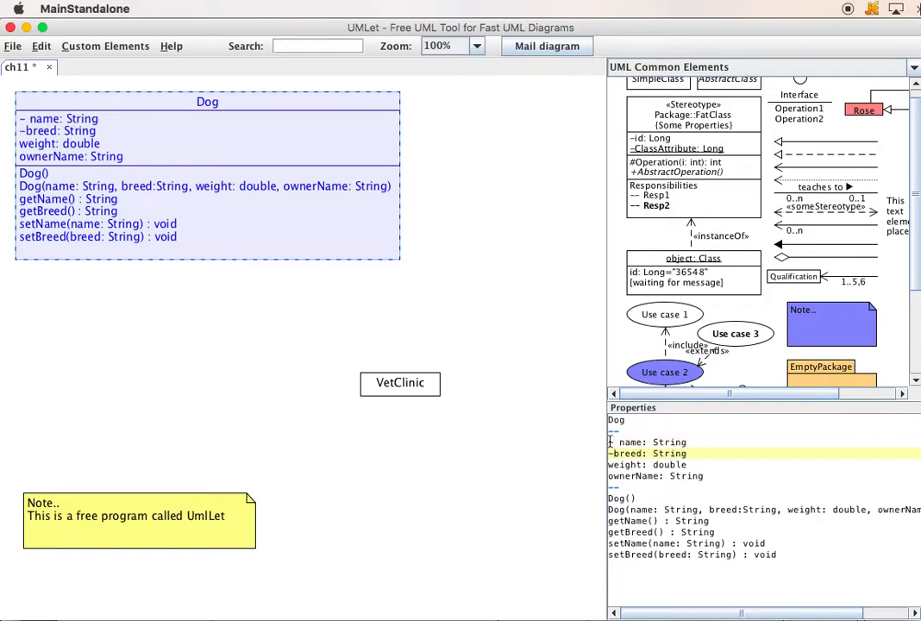
key(Down)
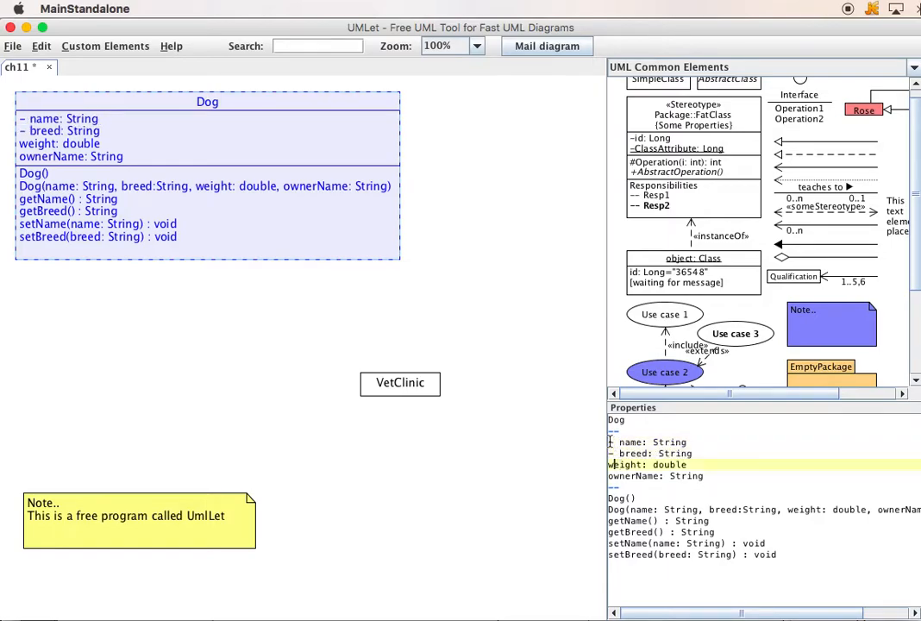
text(-)
key(Down)
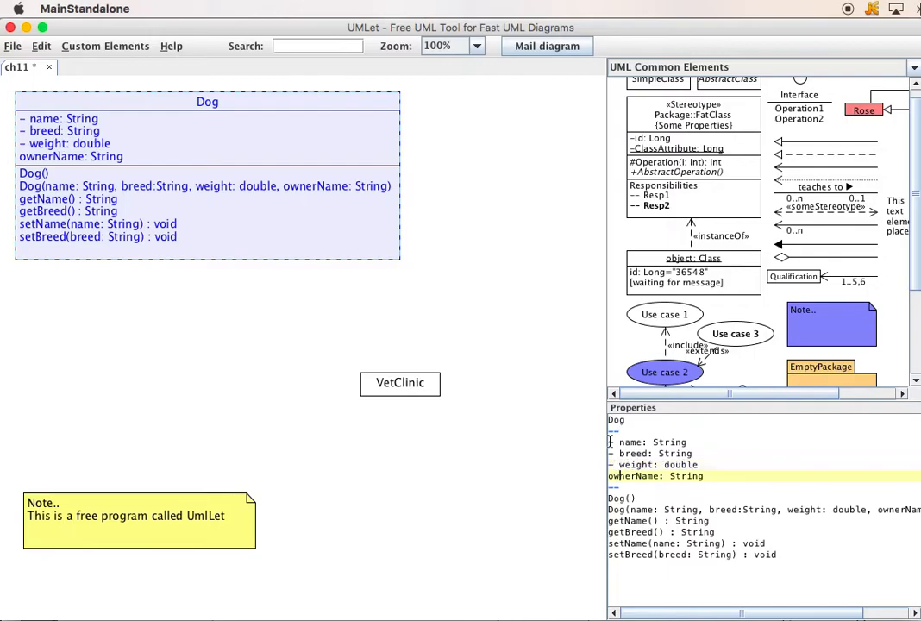
text(-)
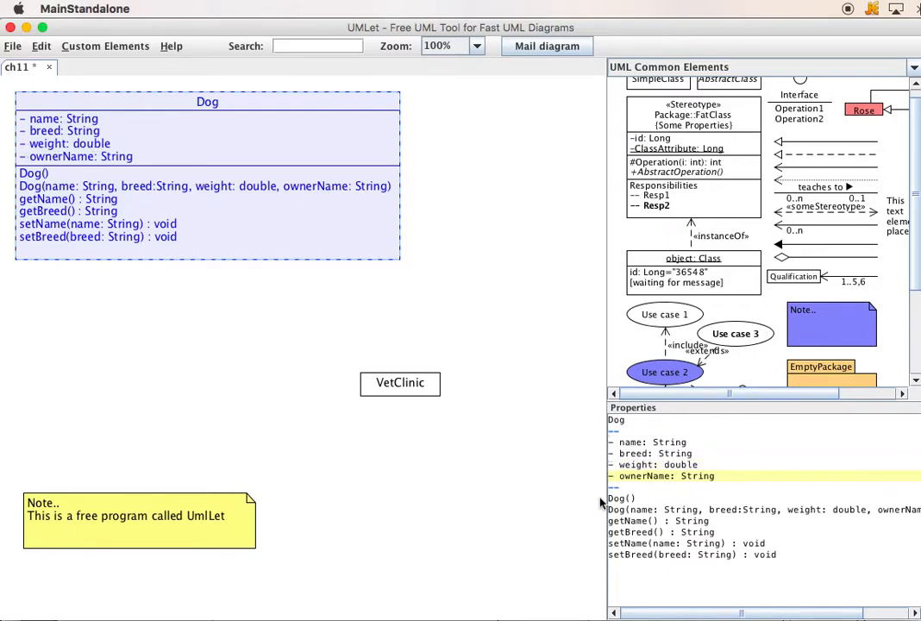
- Mark both Dog constructors as public with a "+ " prefix
click(610, 498)
text(+)
key(Down)
key(Left)
key(Left)
text(+)
- Mark the getters getName and getBreed in the Dog class as public with a "+ " prefix
key(Down)
key(Left)
key(Left)
text(+)
key(Down)
key(Left)
key(Left)
text(+)
- Mark the setters setName and setBreed in the Dog class as public with a "+ " prefix
key(Down)
key(Down)
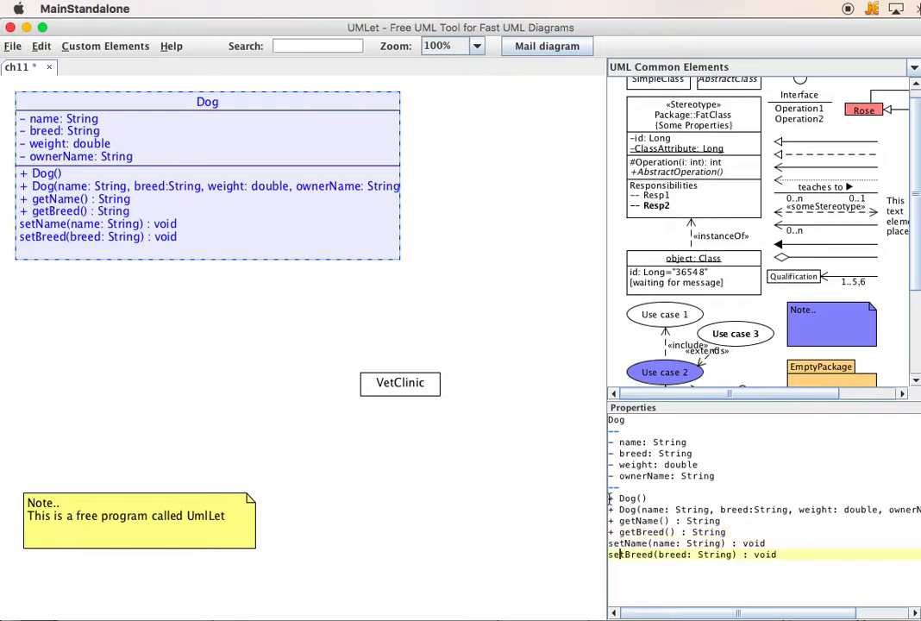
key(Up)
text(+)
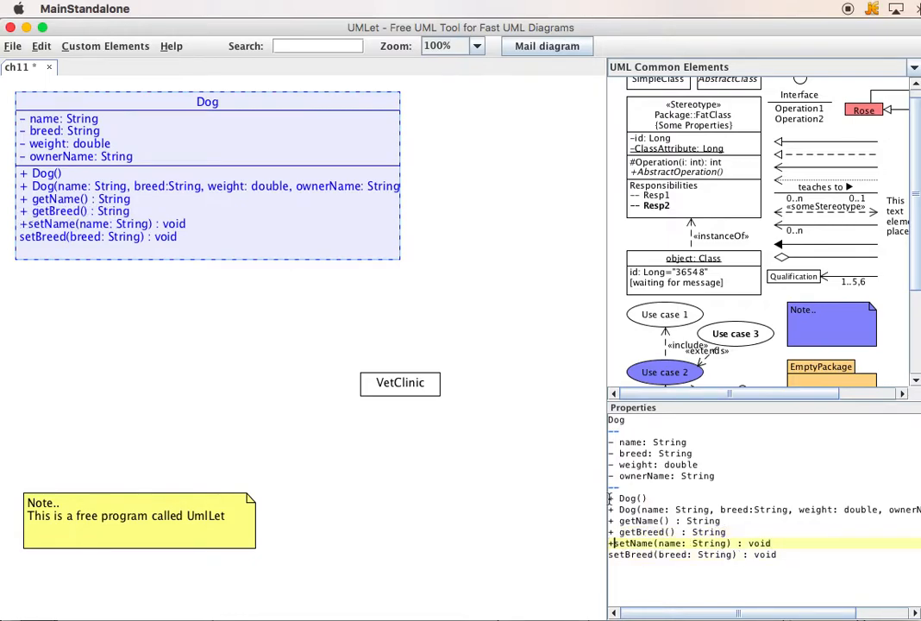
key(Down)
text(+)
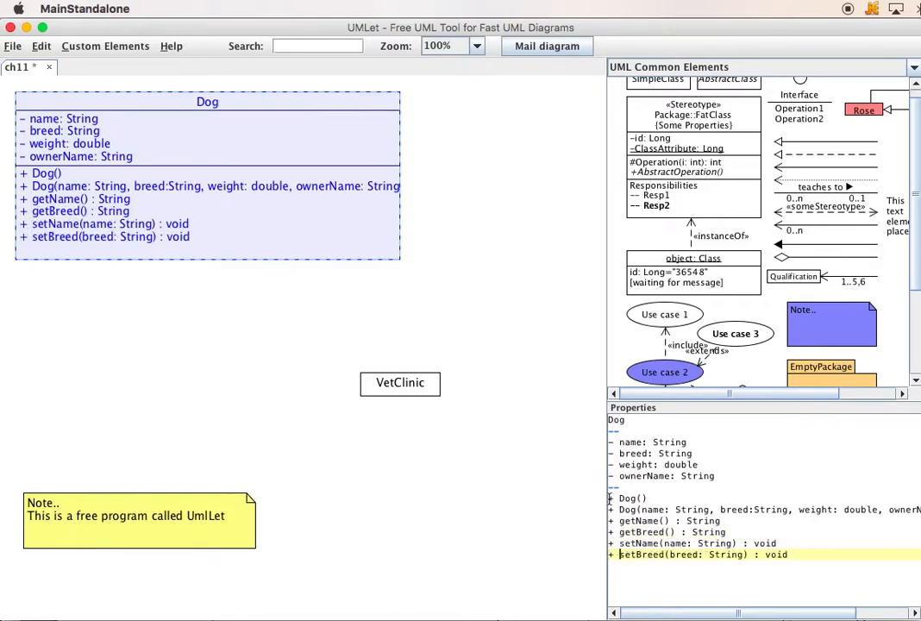
- Add the public method "+ toString() : String" below the setters of the Dog class
click(809, 567)
text(+ toString() : String)
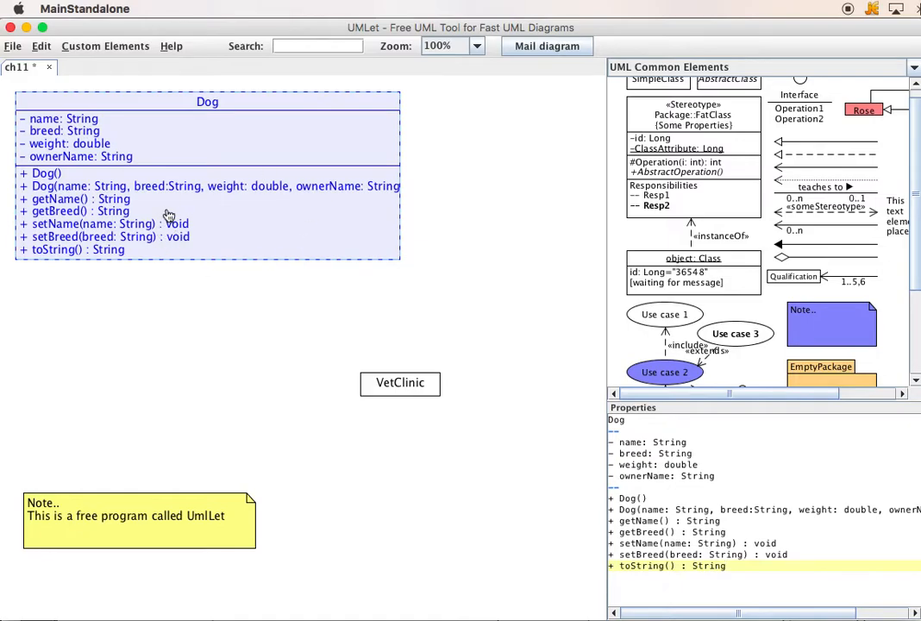
- Move the VetClinic class directly below the Dog box, aligned with its left edge, and enlarge it to the Dog box's width
drag(395, 390, 48, 318)
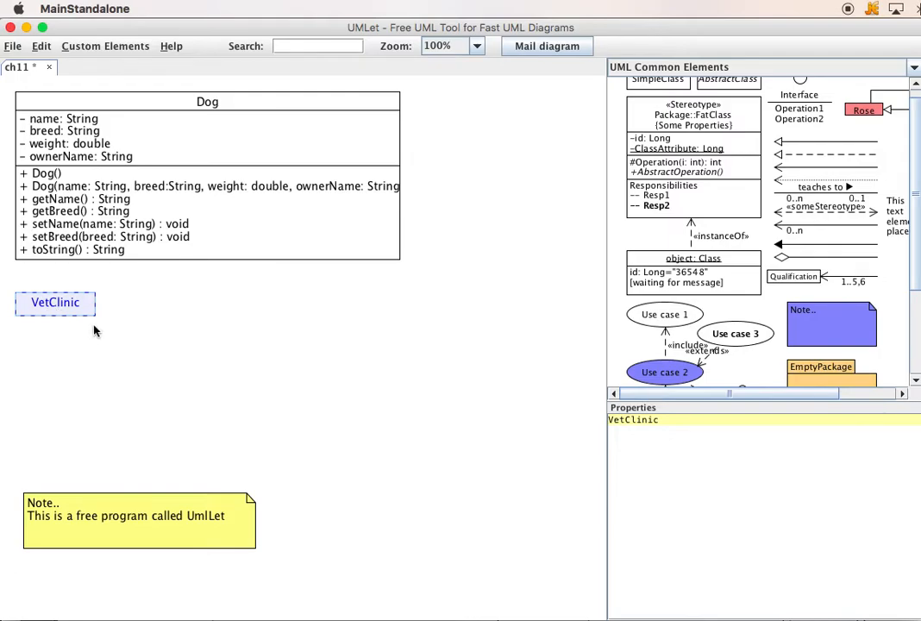
drag(92, 314, 397, 500)
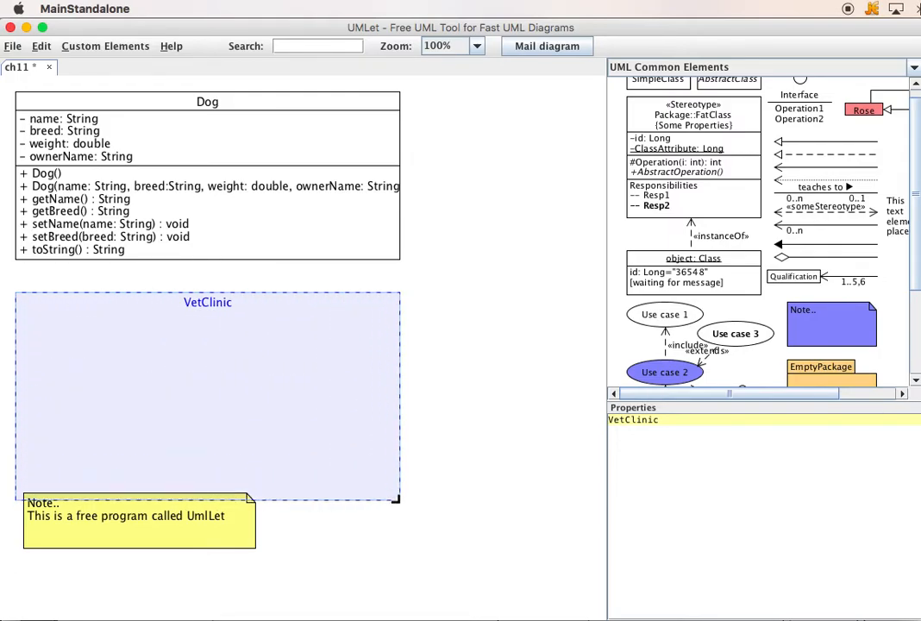
- Add a "--" separator below the VetClinic name, followed by the public method "+ findHeaviestDog(dogArr: Dog[]) : Dog"
click(729, 426)
text(--)
key(Return)
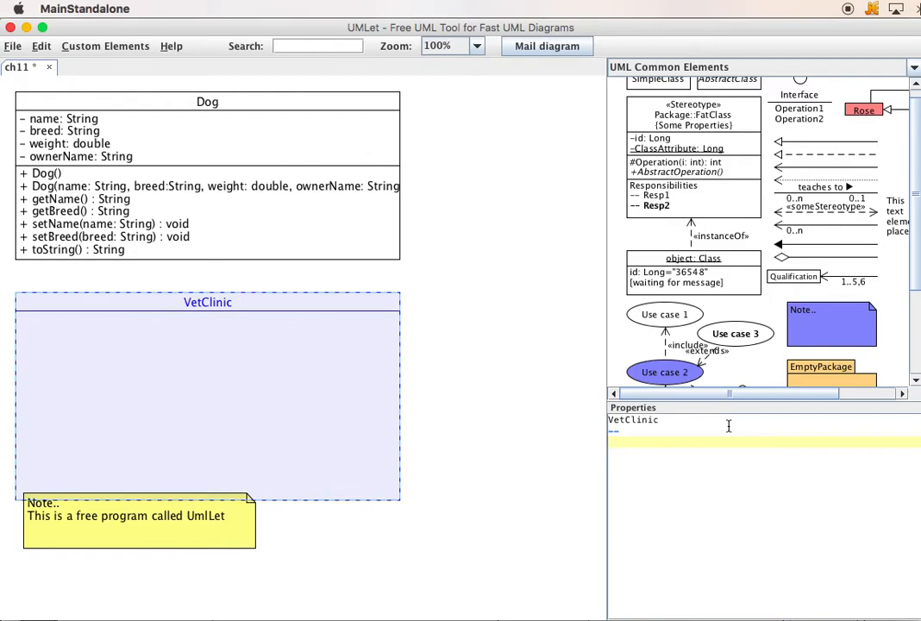
text(+ findHeaviestDog()
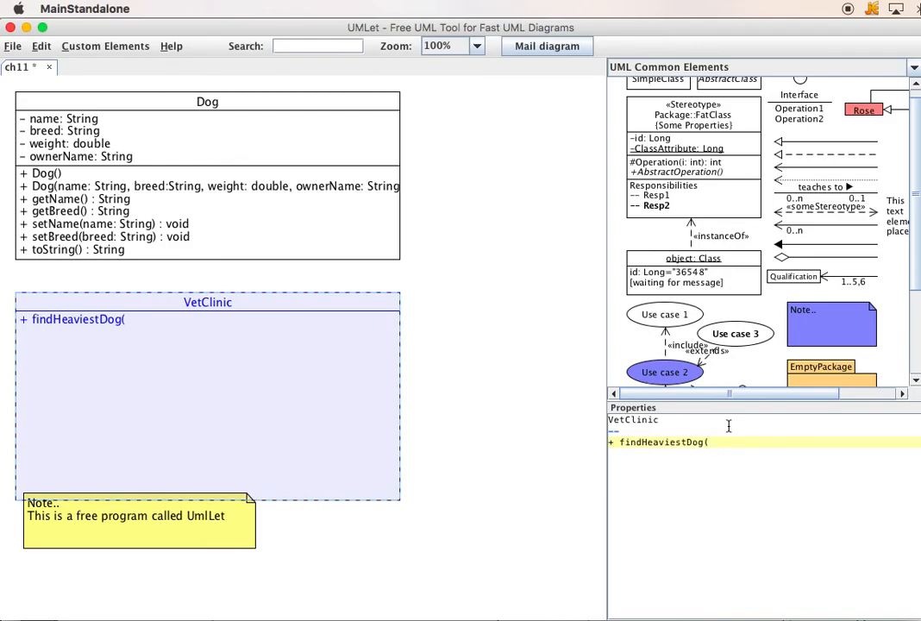
text(dogArr: Dog[]) : Dog)
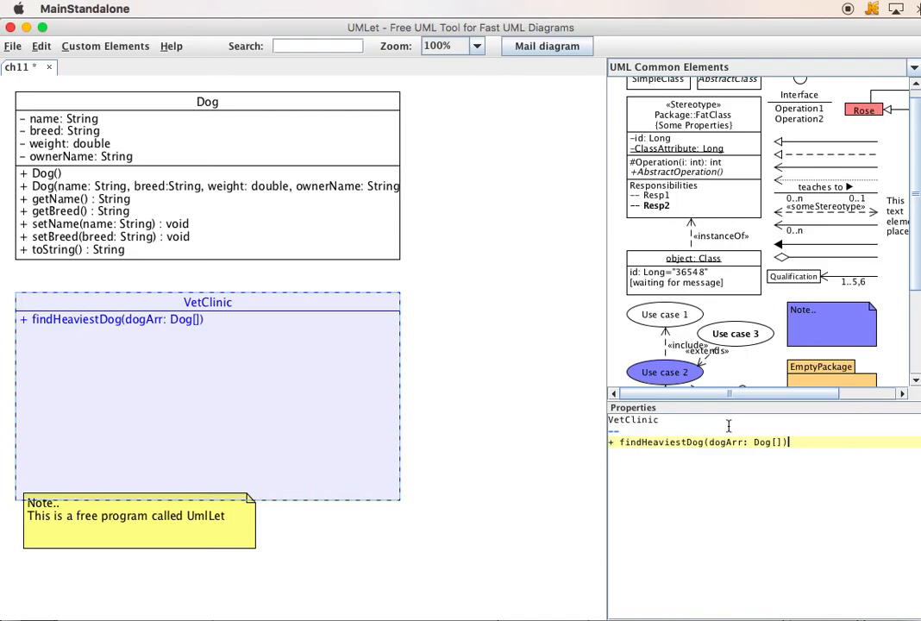